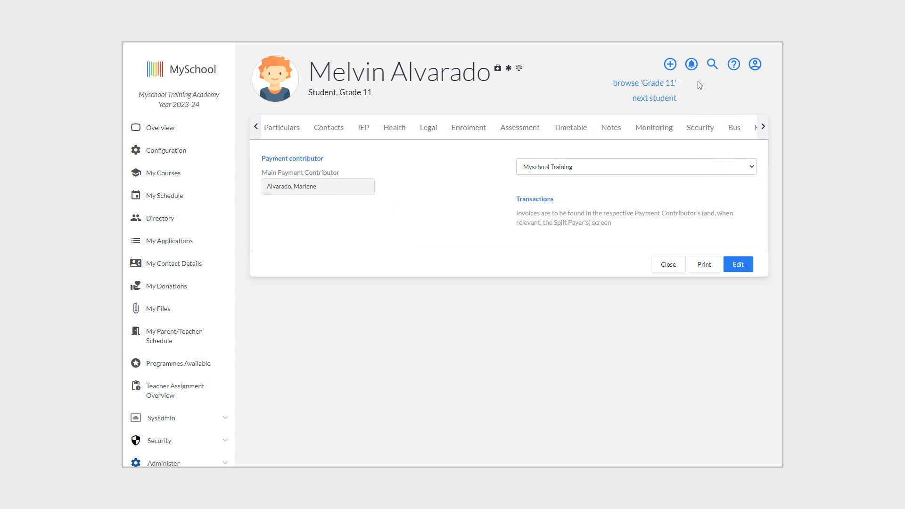
Step: Review the payment contributor settings of consecutive Grade 11 students, including one with split payments
{"action": "left_click", "coordinate": [657, 98]}
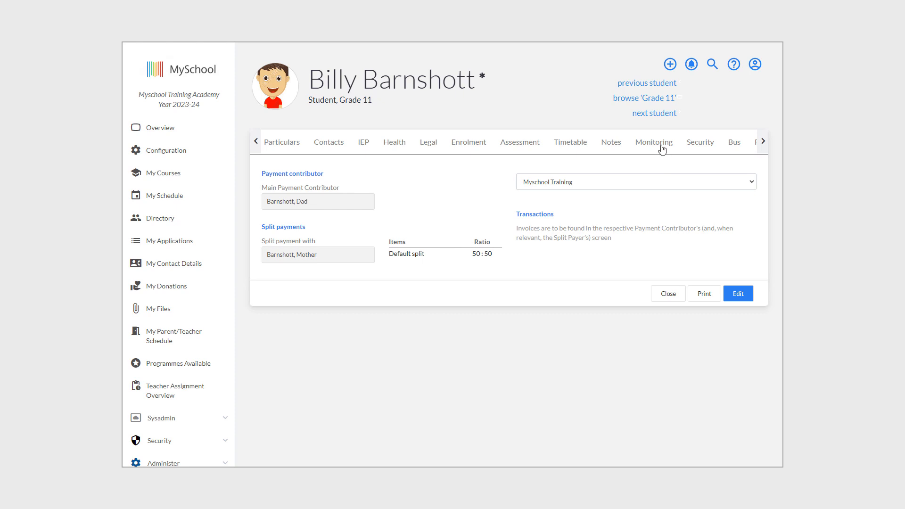
{"action": "left_click", "coordinate": [656, 114]}
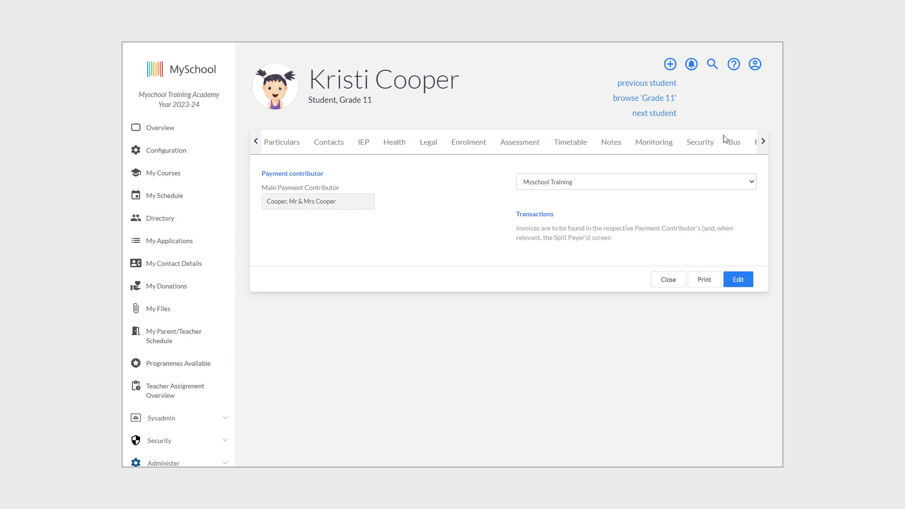
{"action": "left_click", "coordinate": [648, 117]}
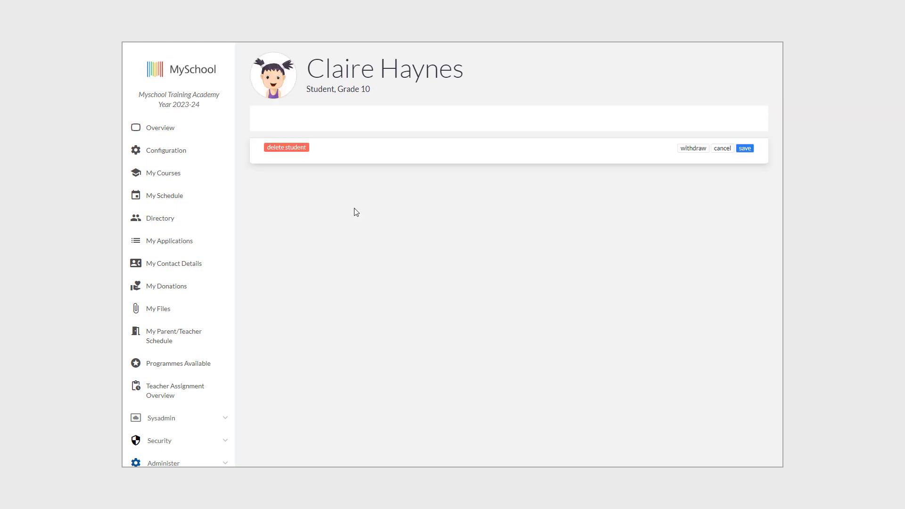
Step: Set the parents' joint household as the Grade 10 student's main payment contributor and save the record
{"action": "left_click", "coordinate": [338, 184]}
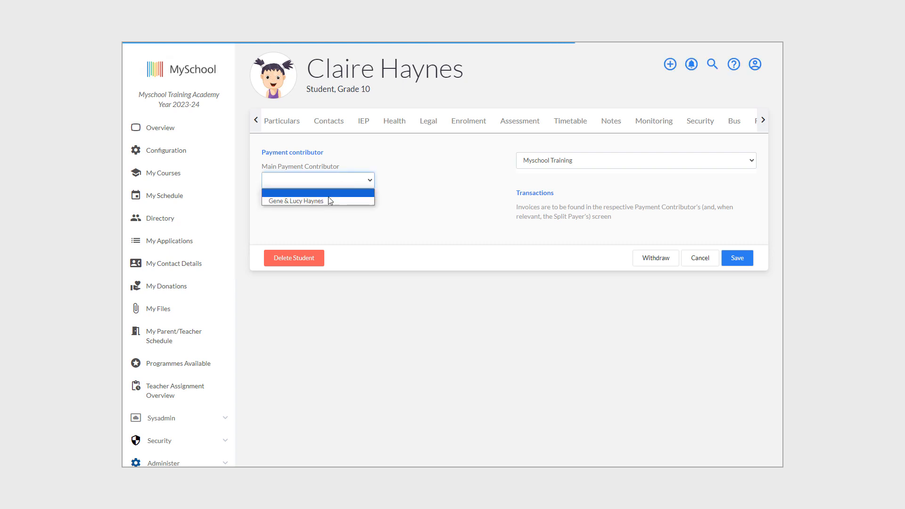
{"action": "left_click", "coordinate": [326, 200]}
{"action": "left_click", "coordinate": [438, 196]}
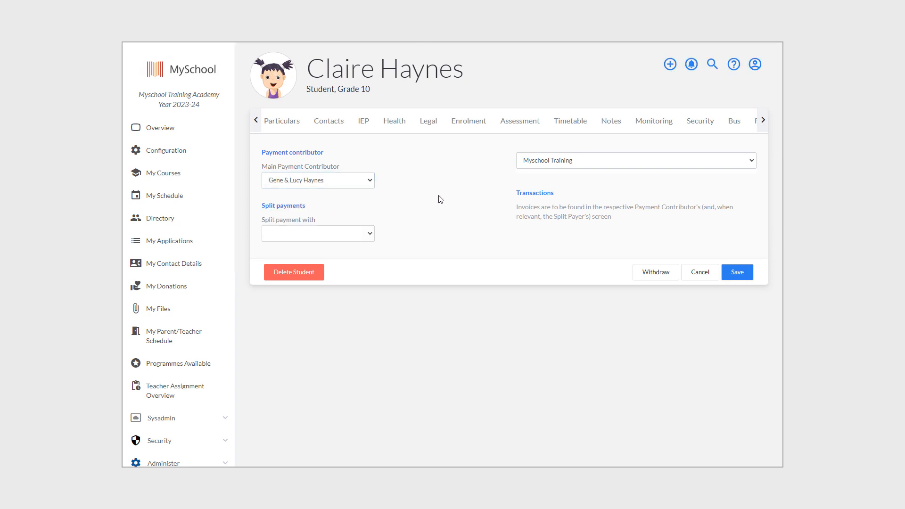
{"action": "left_click", "coordinate": [732, 276]}
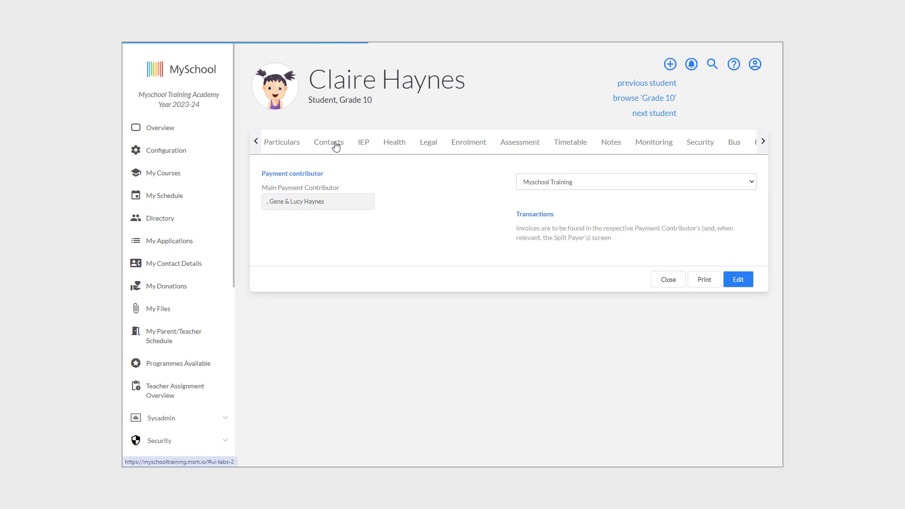
Step: Open the parents' household record from the student's contacts and examine its finance details
{"action": "left_click", "coordinate": [335, 146]}
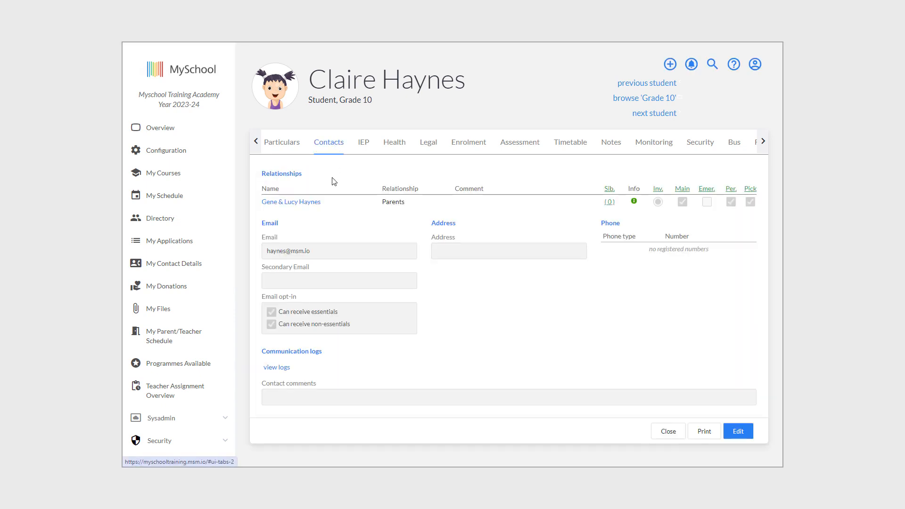
{"action": "left_click", "coordinate": [293, 202]}
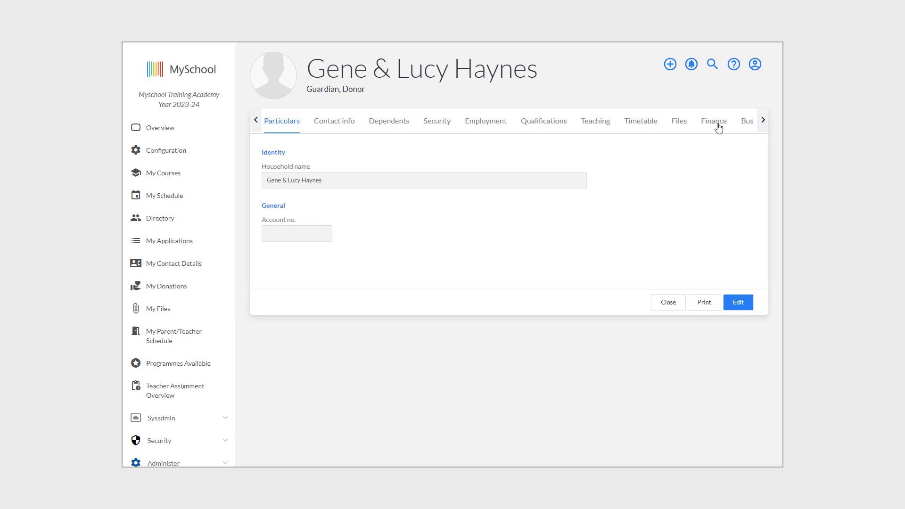
{"action": "left_click", "coordinate": [717, 125]}
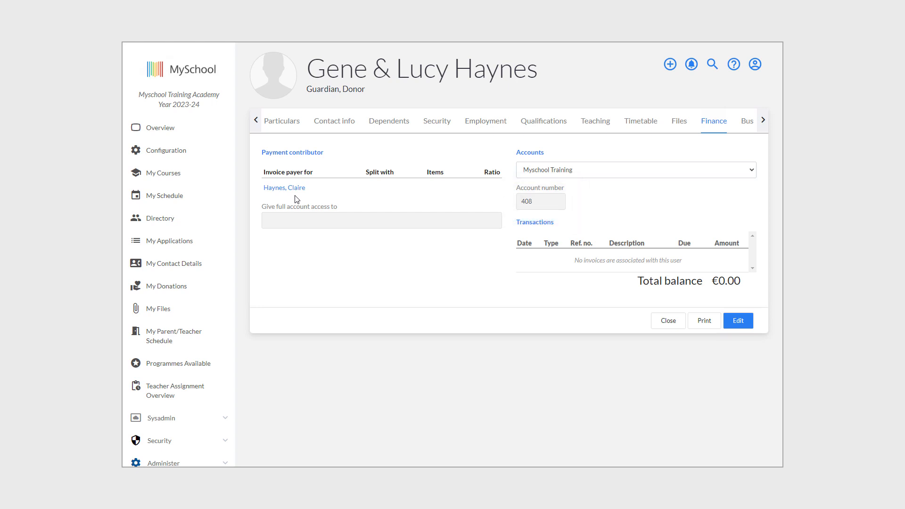
Step: Create a new Finance invoice for the Grade 10 student with the dynamic fee "3. Book payment"
{"action": "scroll", "coordinate": [184, 259], "scroll_direction": "down", "scroll_amount": 5}
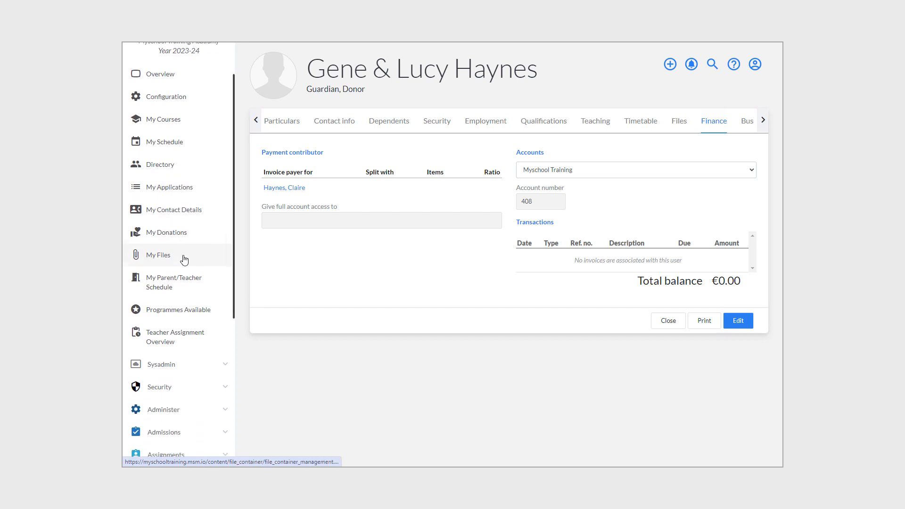
{"action": "scroll", "coordinate": [184, 264], "scroll_direction": "down", "scroll_amount": 8}
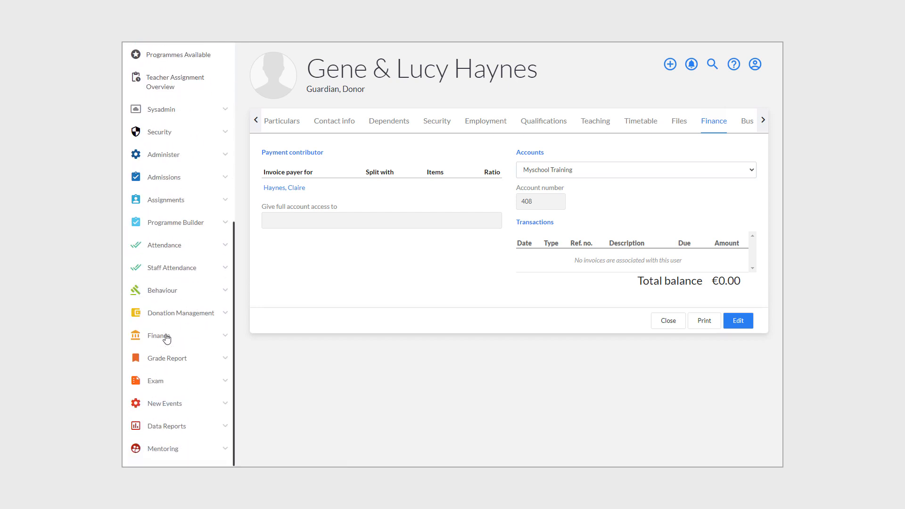
{"action": "left_click", "coordinate": [163, 336]}
{"action": "left_click", "coordinate": [187, 359]}
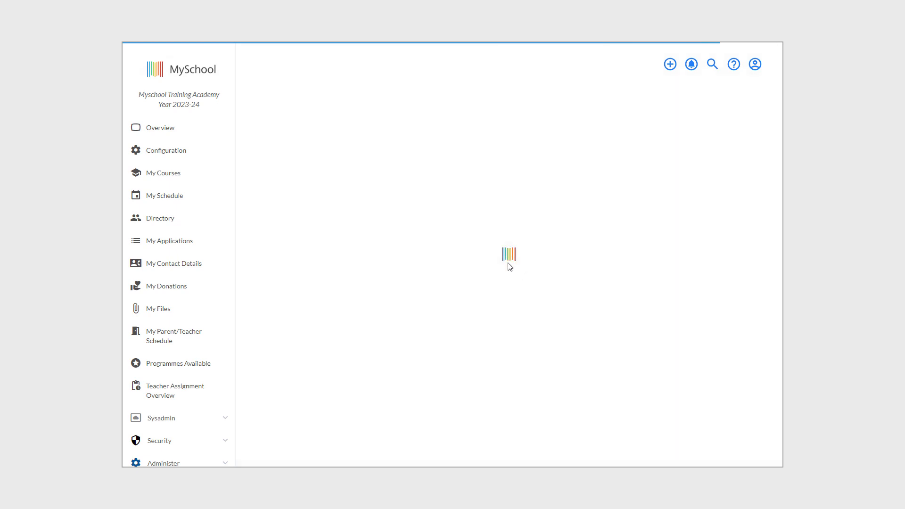
{"action": "left_click", "coordinate": [741, 437]}
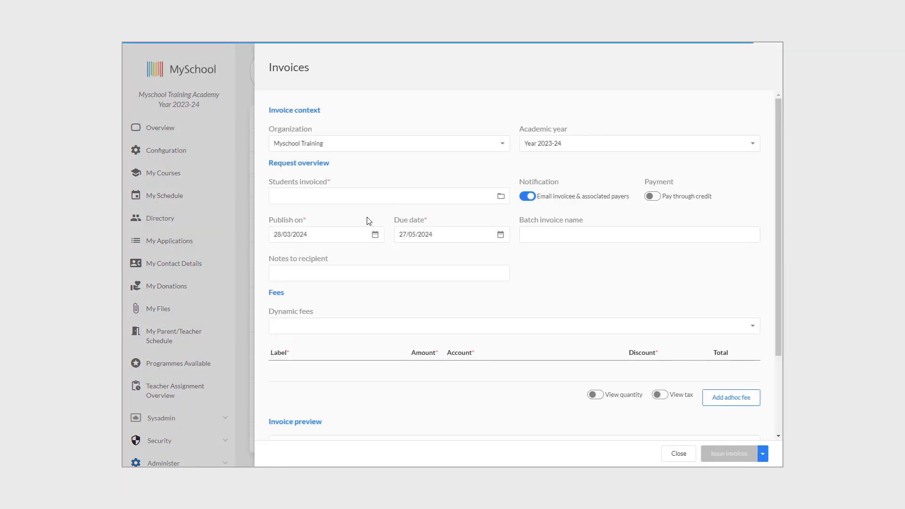
{"action": "scroll", "coordinate": [636, 370], "scroll_direction": "down", "scroll_amount": 3}
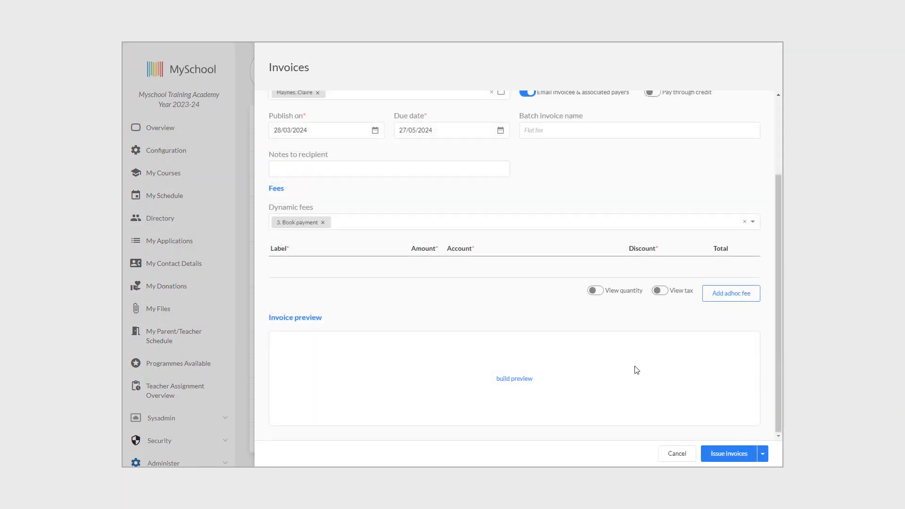
Step: Build the invoice preview, check the parents' invoice, and issue it
{"action": "left_click", "coordinate": [523, 381]}
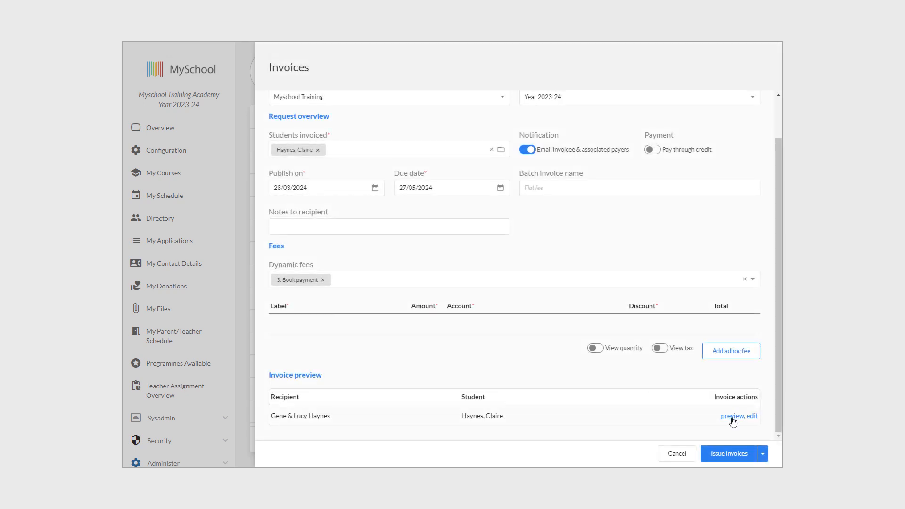
{"action": "left_click", "coordinate": [732, 418]}
{"action": "left_click", "coordinate": [736, 454]}
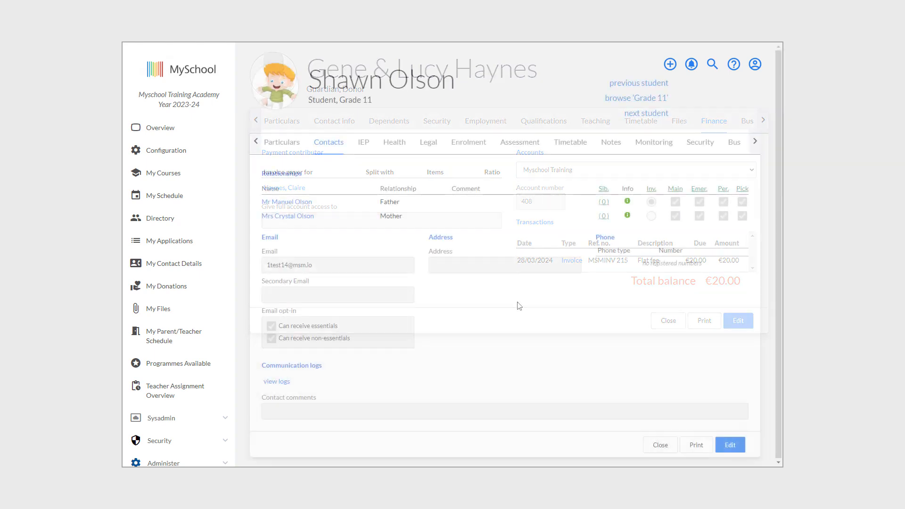
Step: In the Grade 11 student's finance details, set the father as main payment contributor and save
{"action": "left_click", "coordinate": [755, 141]}
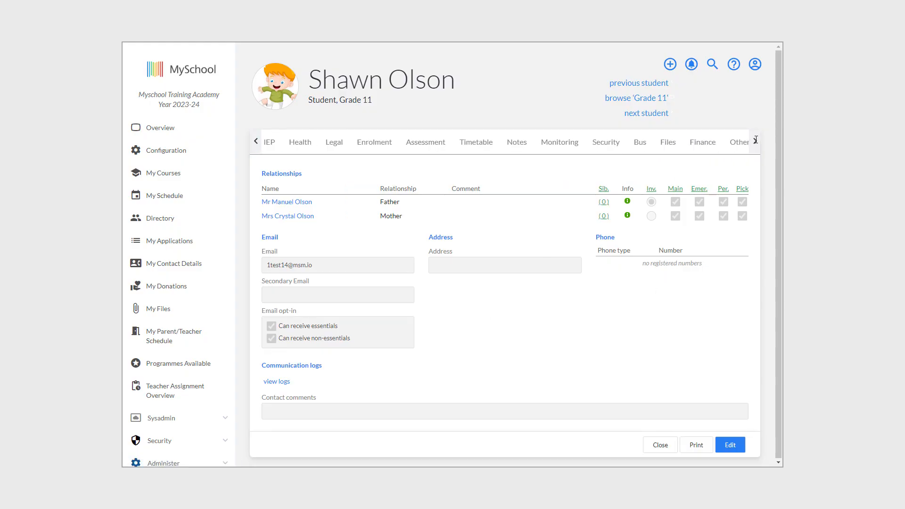
{"action": "left_click", "coordinate": [683, 144]}
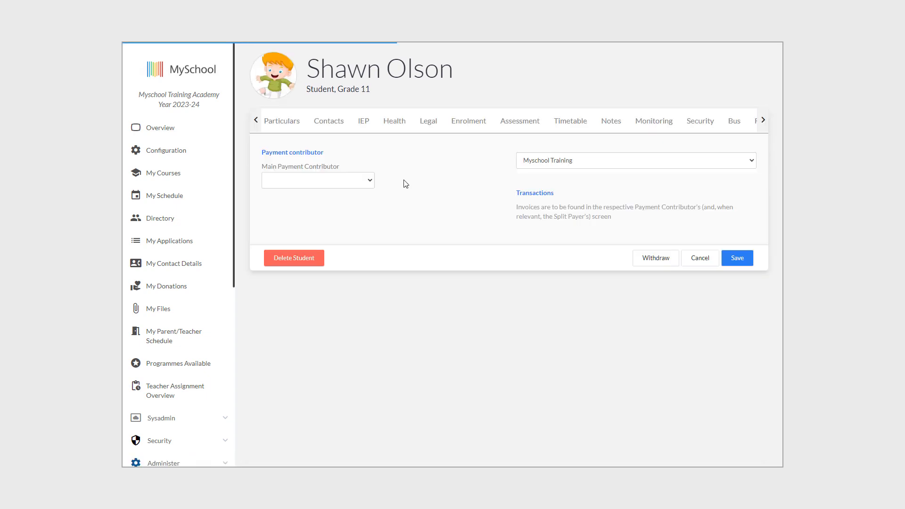
{"action": "left_click", "coordinate": [371, 184]}
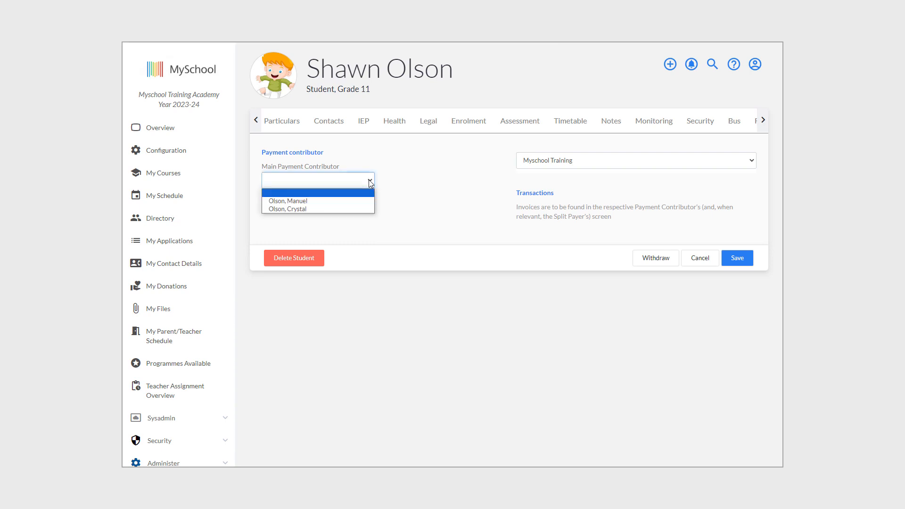
{"action": "left_click", "coordinate": [350, 202]}
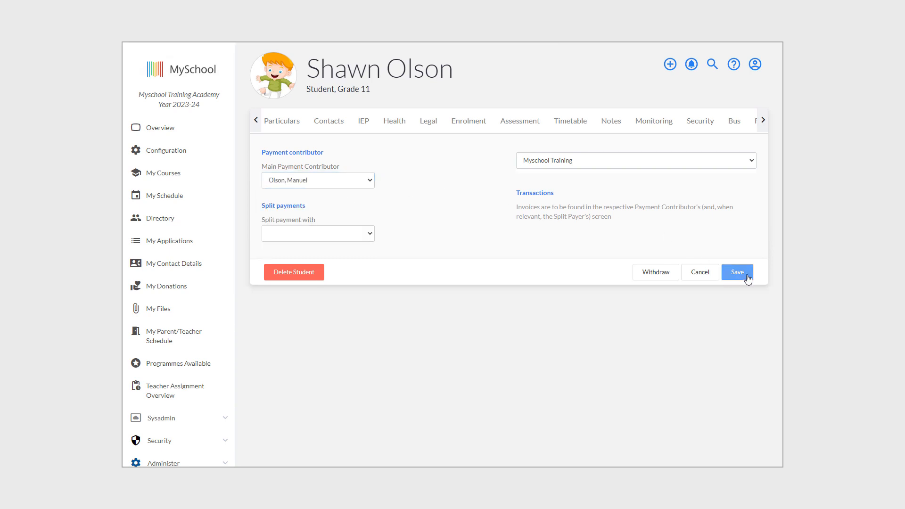
{"action": "left_click", "coordinate": [748, 277]}
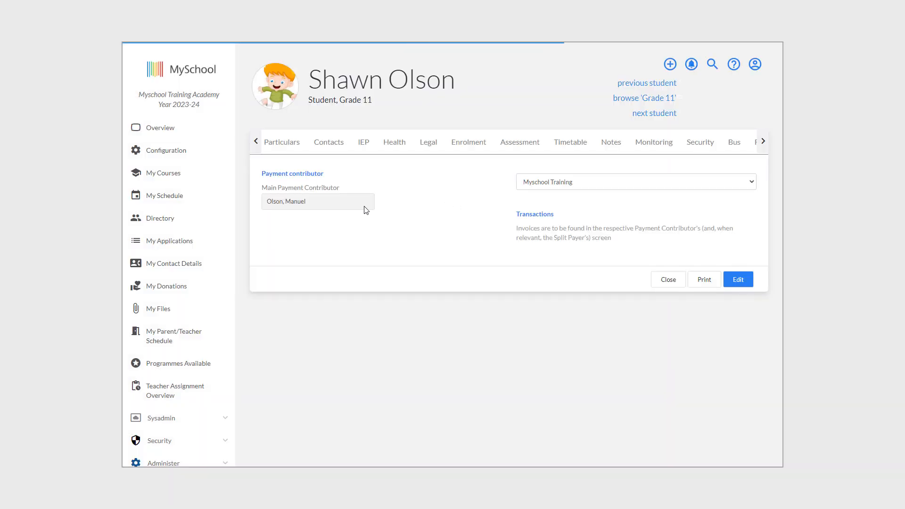
Step: In the father's finance record, give the student's mother full account access and save
{"action": "left_click", "coordinate": [328, 146]}
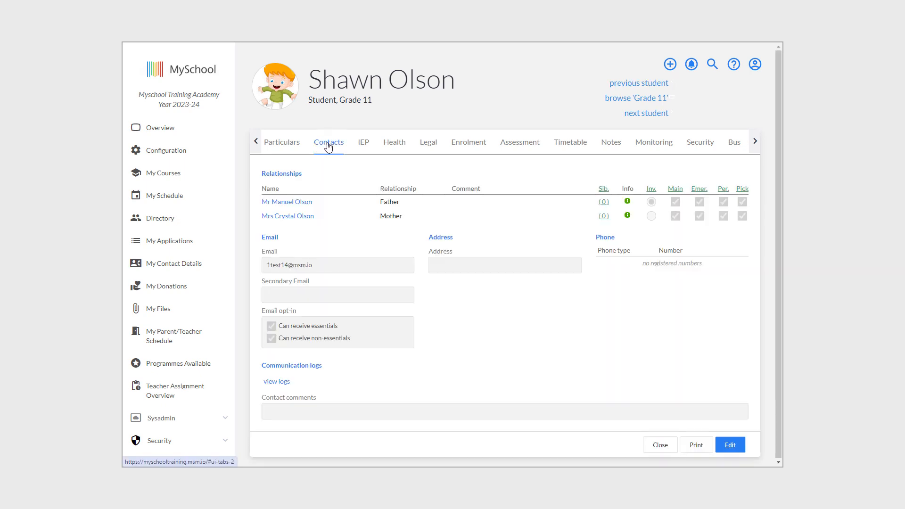
{"action": "left_click", "coordinate": [296, 203]}
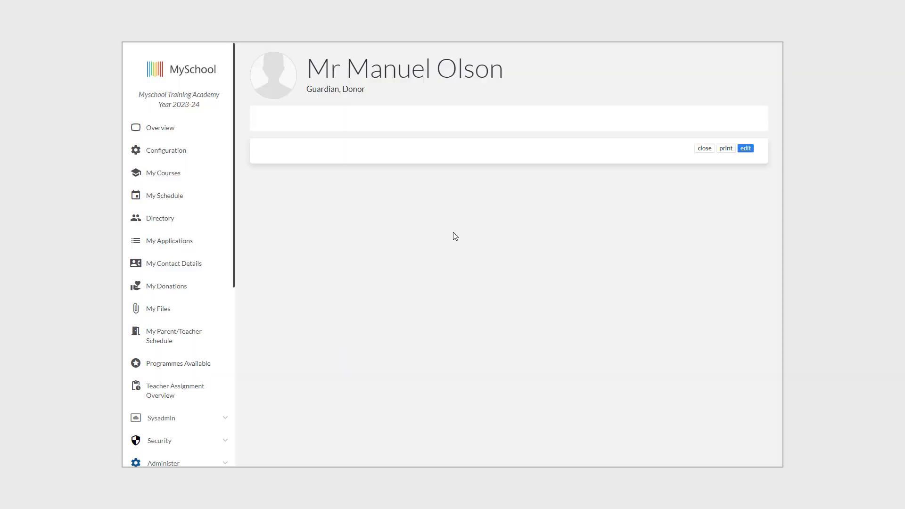
{"action": "left_click", "coordinate": [713, 121]}
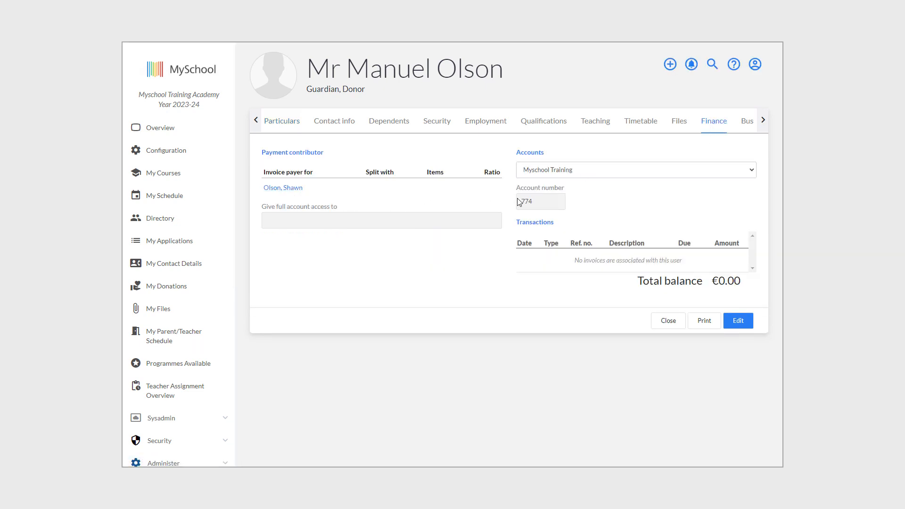
{"action": "left_click", "coordinate": [738, 322]}
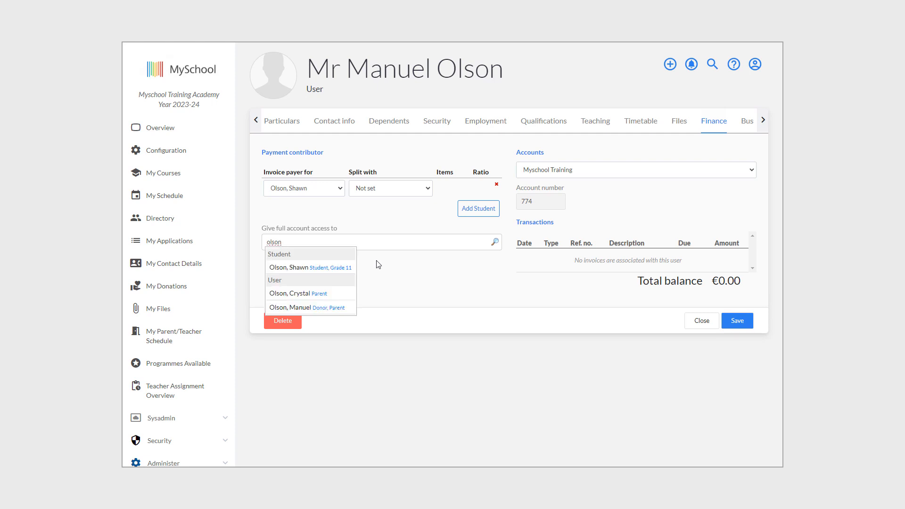
{"action": "left_click", "coordinate": [327, 294]}
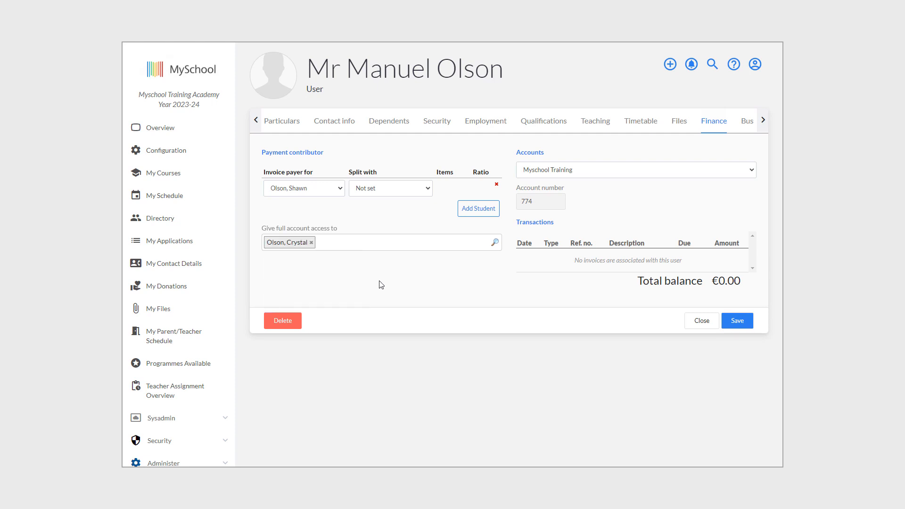
{"action": "left_click", "coordinate": [740, 323]}
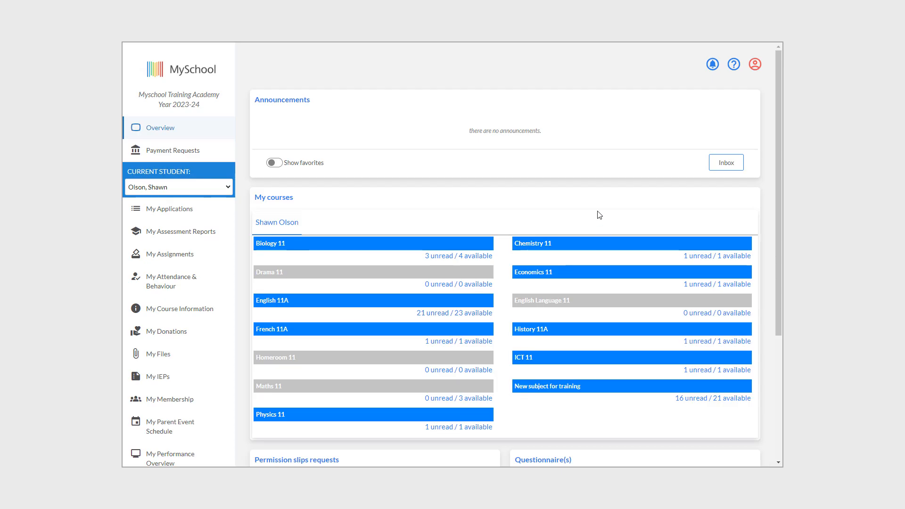
Step: In the parent's account, view the payment requests and check the Flat fee invoice's payment options and document
{"action": "left_click", "coordinate": [206, 150]}
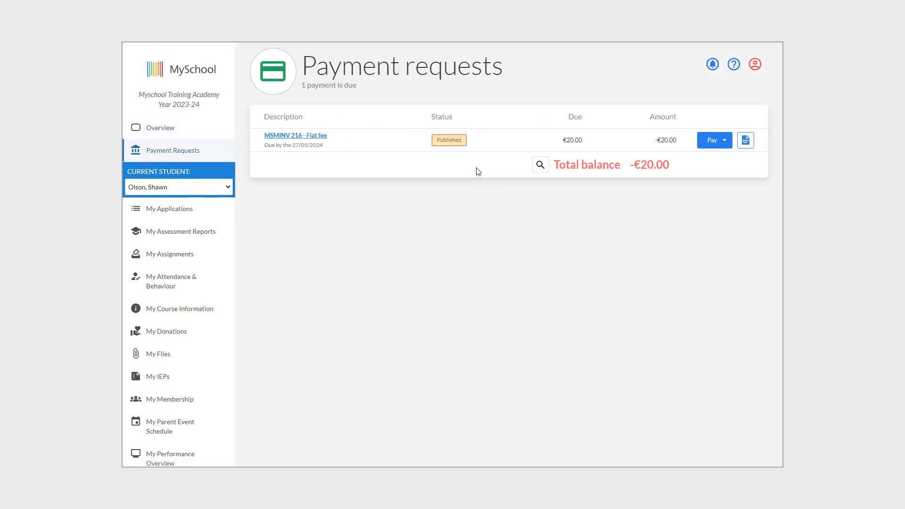
{"action": "left_click", "coordinate": [725, 140]}
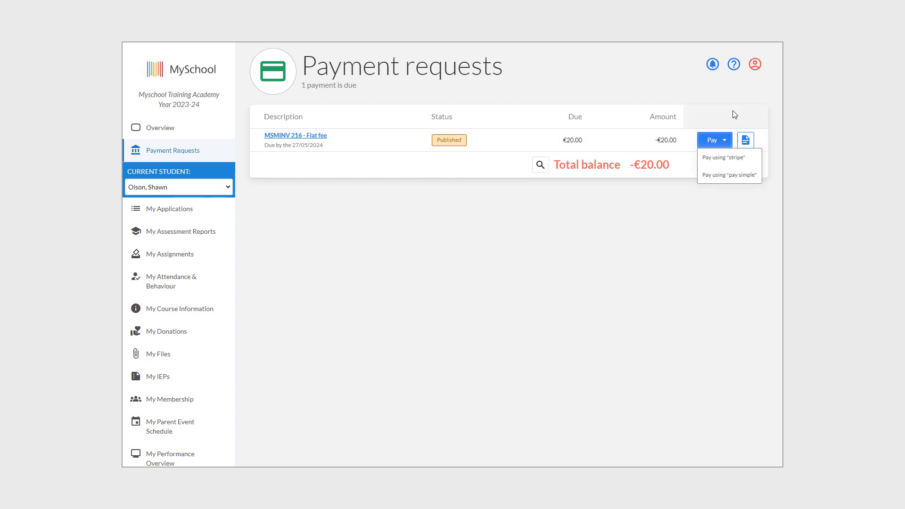
{"action": "left_click", "coordinate": [745, 141]}
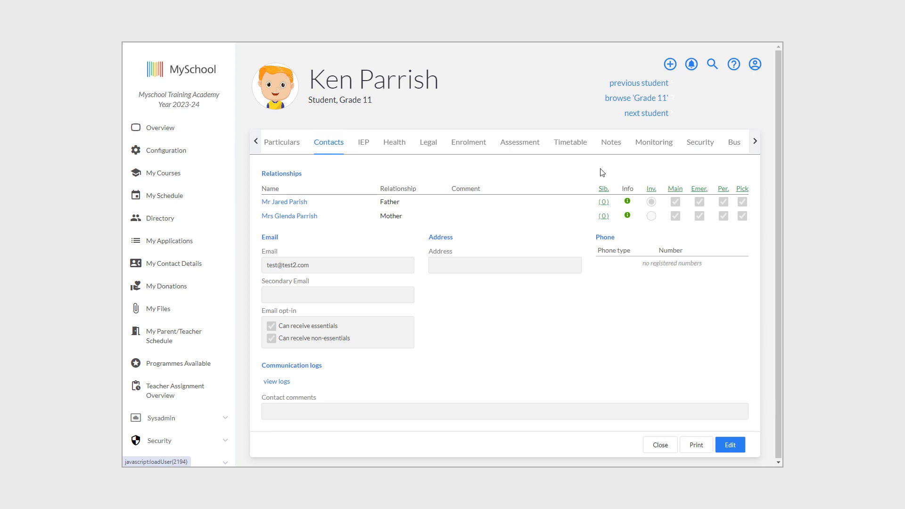
Step: In the Grade 11 student's finance details, set the father as main payment contributor and split payments with the mother
{"action": "left_click", "coordinate": [755, 142]}
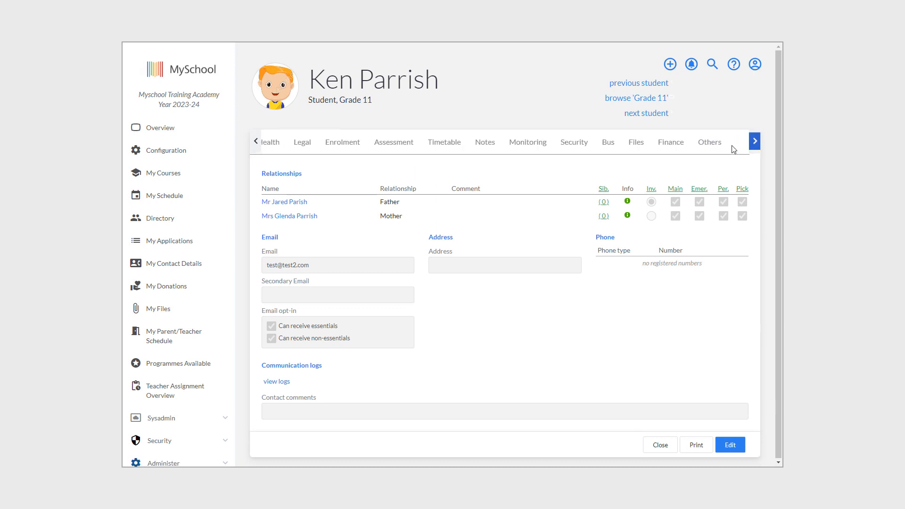
{"action": "left_click", "coordinate": [679, 146]}
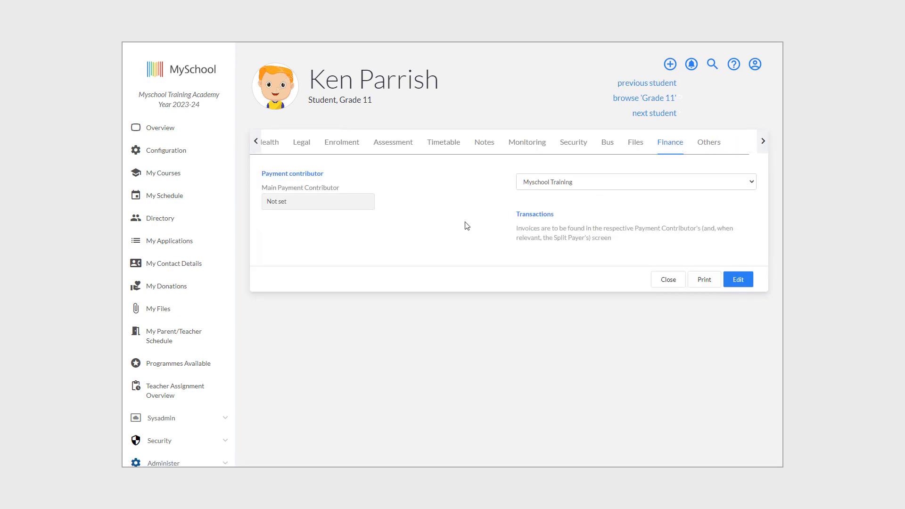
{"action": "left_click", "coordinate": [739, 283]}
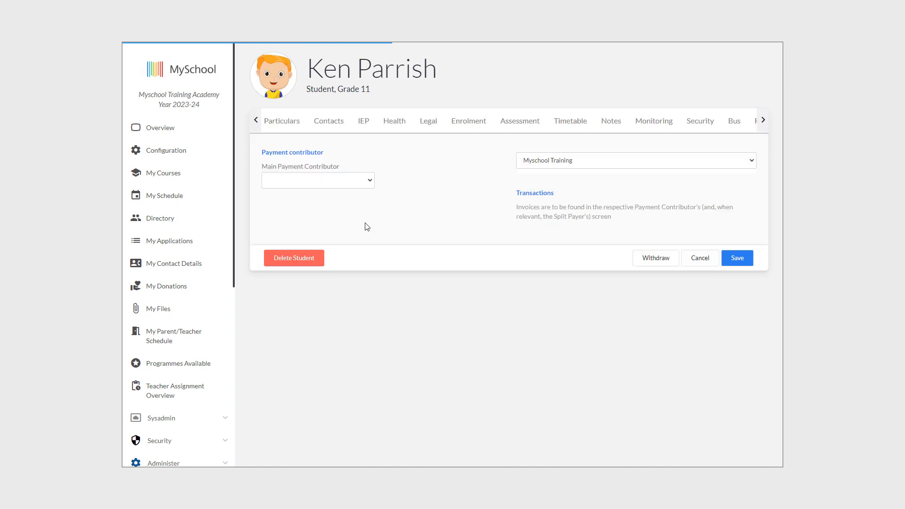
{"action": "left_click", "coordinate": [369, 181]}
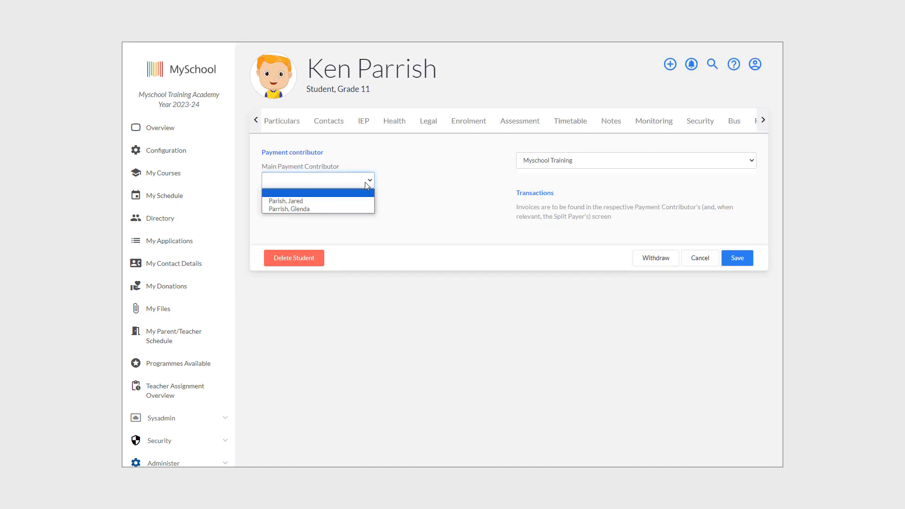
{"action": "left_click", "coordinate": [351, 206]}
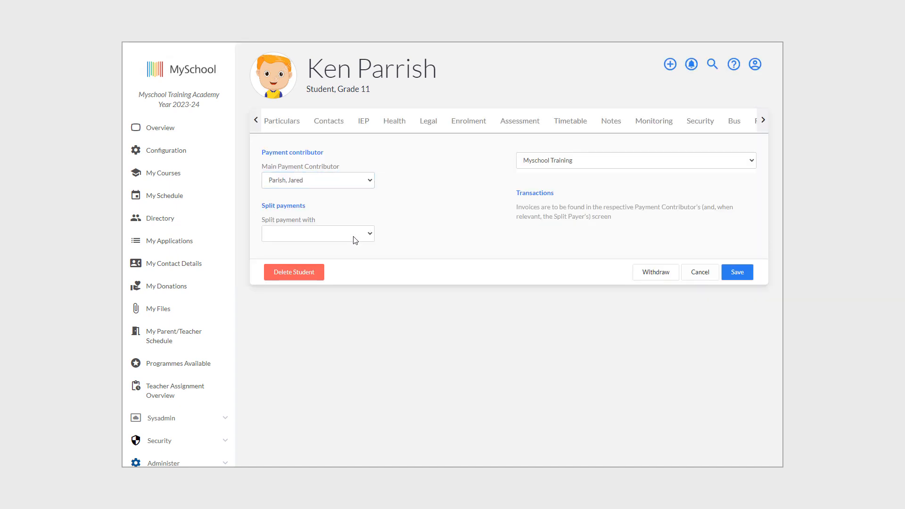
{"action": "left_click", "coordinate": [369, 233]}
{"action": "left_click", "coordinate": [321, 262]}
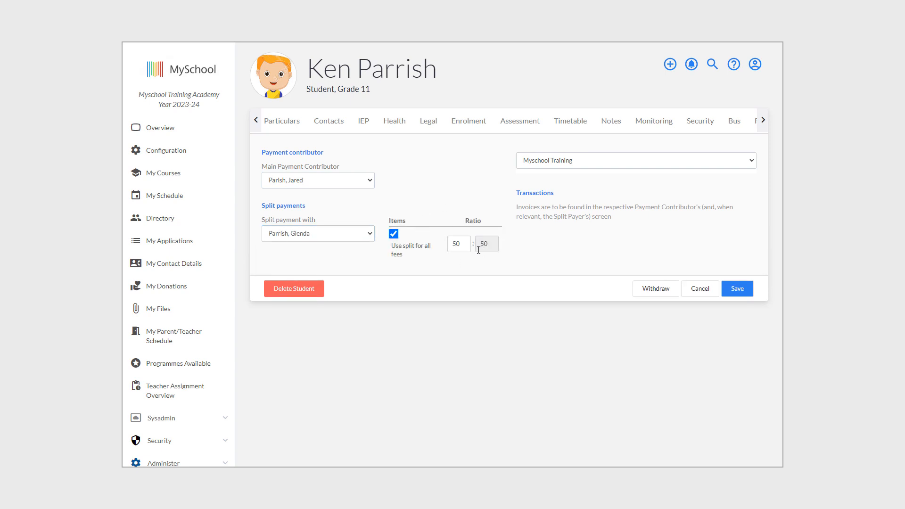
Step: Review the split ratios per fee item, restore the 50:50 split for all fees, and save the student's finance details
{"action": "left_click", "coordinate": [393, 234]}
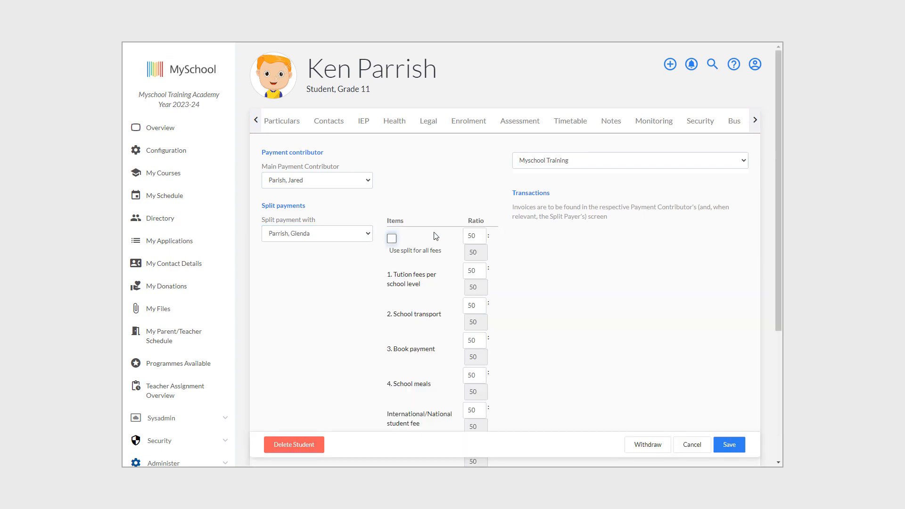
{"action": "scroll", "coordinate": [478, 236], "scroll_direction": "down", "scroll_amount": 5}
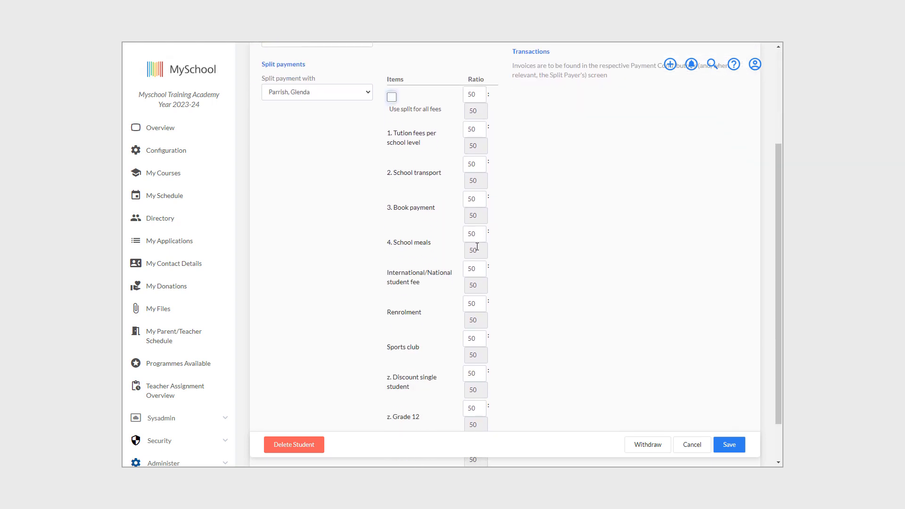
{"action": "scroll", "coordinate": [477, 246], "scroll_direction": "up", "scroll_amount": 5}
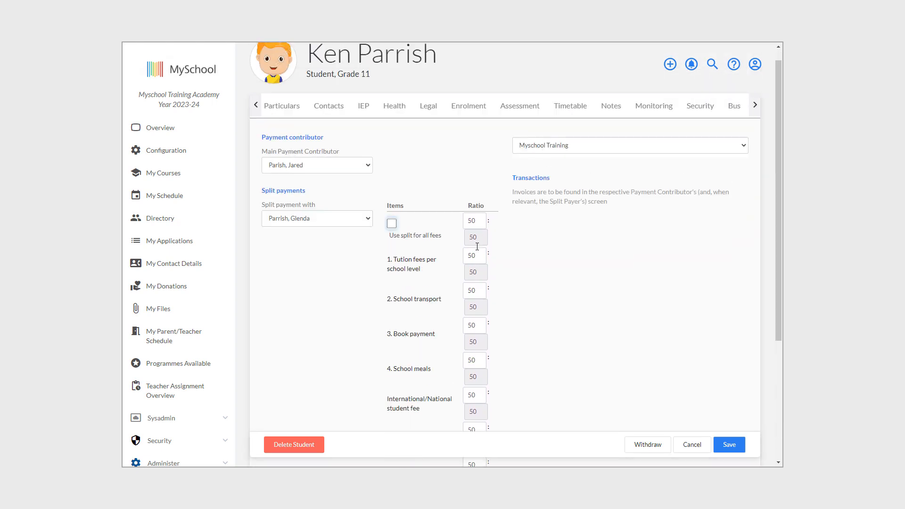
{"action": "left_click", "coordinate": [391, 239]}
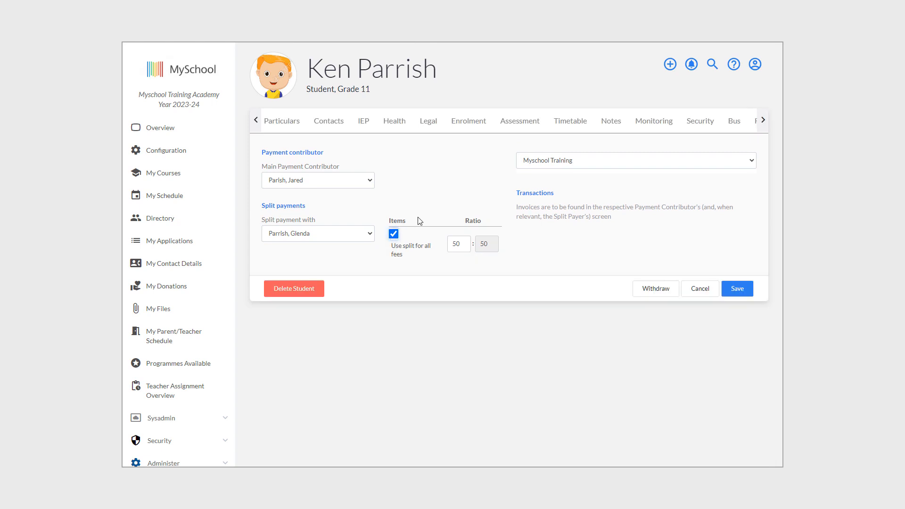
{"action": "left_click", "coordinate": [742, 294]}
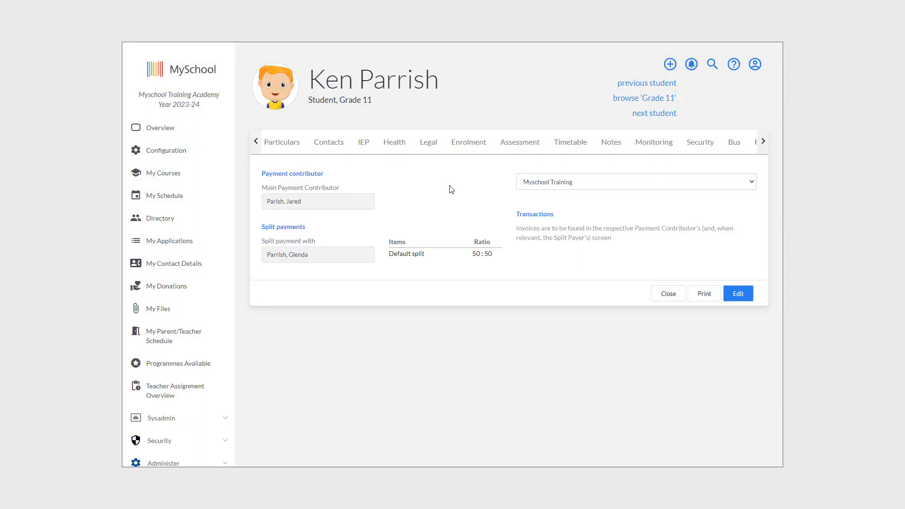
Step: Start a new invoice from the finance invoices list and add the Grade 11 student as the student invoiced
{"action": "scroll", "coordinate": [193, 330], "scroll_direction": "down", "scroll_amount": 6}
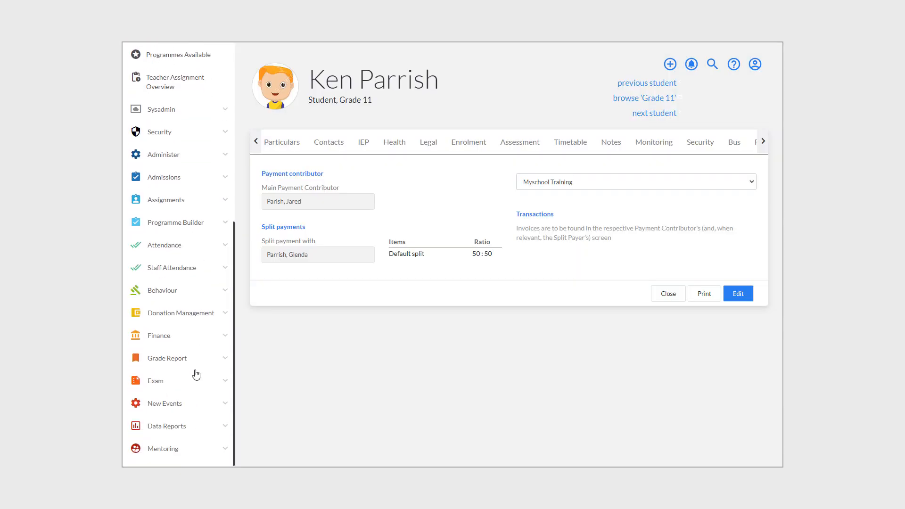
{"action": "left_click", "coordinate": [175, 338]}
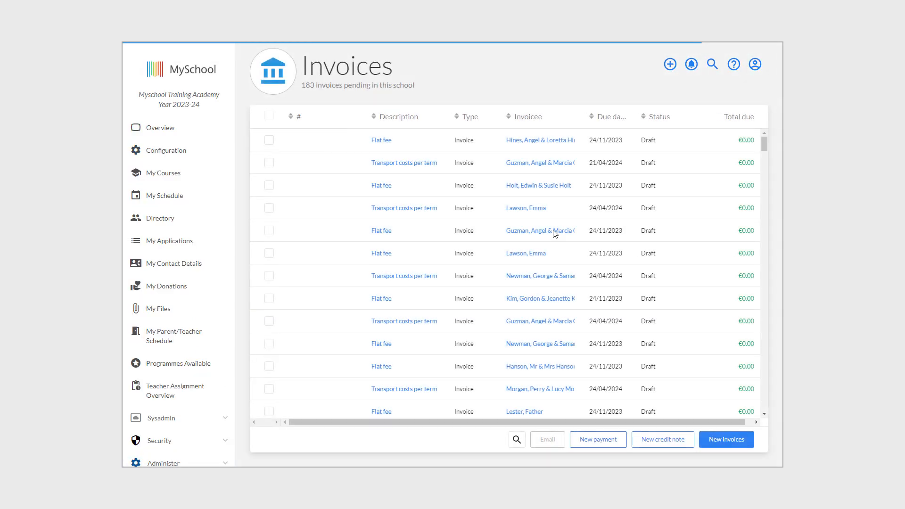
{"action": "left_click", "coordinate": [736, 440]}
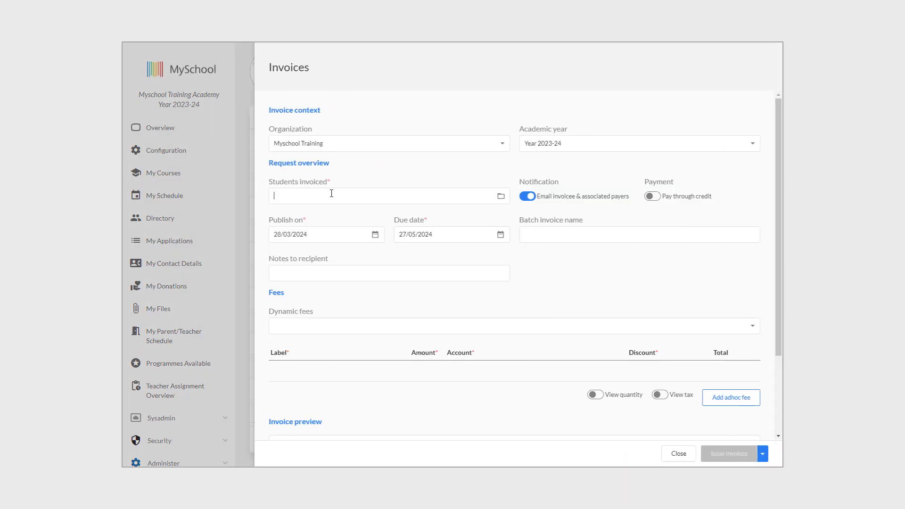
{"action": "left_click", "coordinate": [331, 193]}
{"action": "type", "text": "parri"}
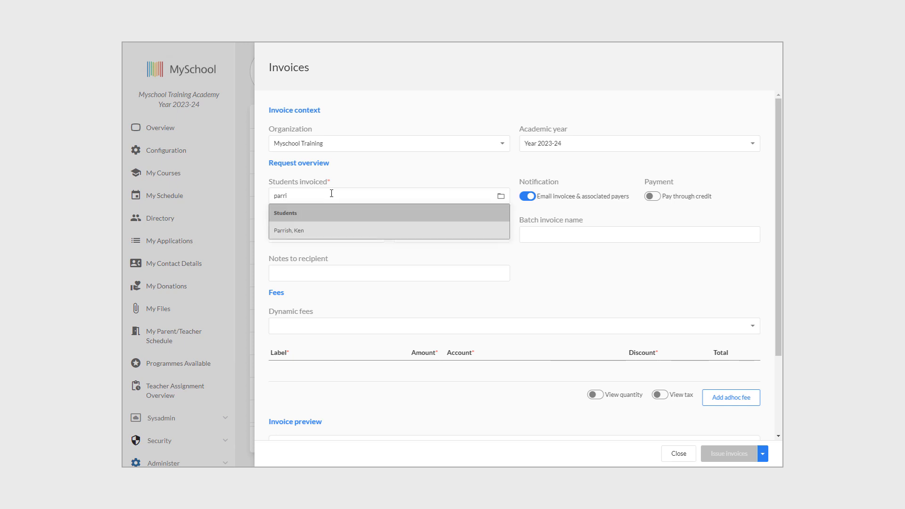
{"action": "left_click", "coordinate": [323, 231]}
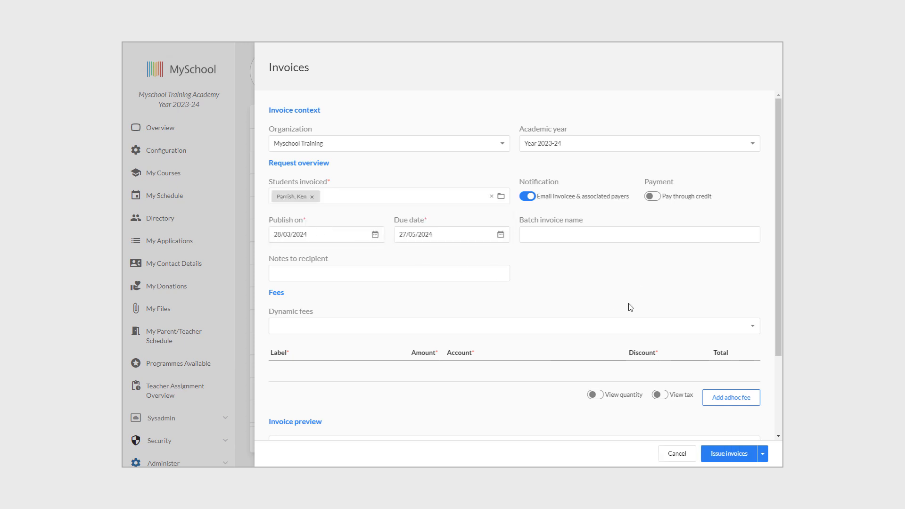
Step: Add the dynamic fee 3. Book payment to the invoice and build the invoice preview
{"action": "left_click", "coordinate": [755, 330]}
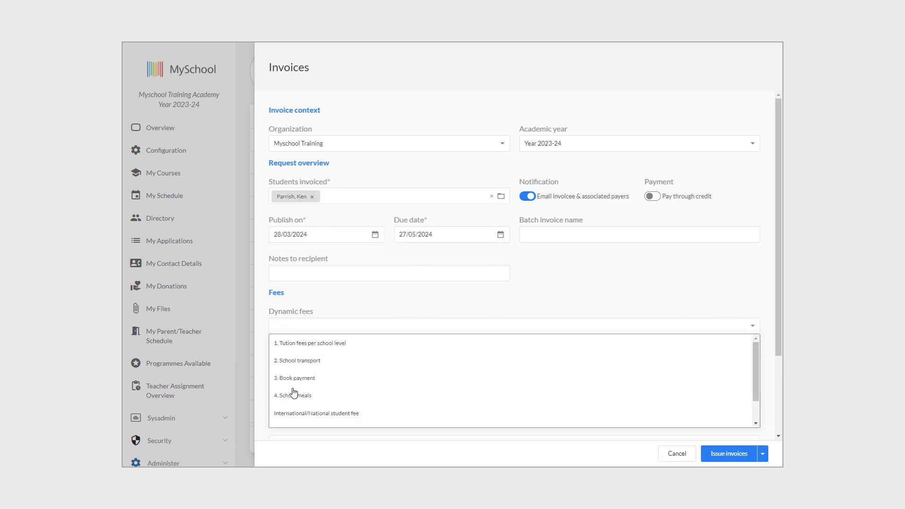
{"action": "left_click", "coordinate": [292, 379]}
{"action": "scroll", "coordinate": [560, 293], "scroll_direction": "down", "scroll_amount": 2}
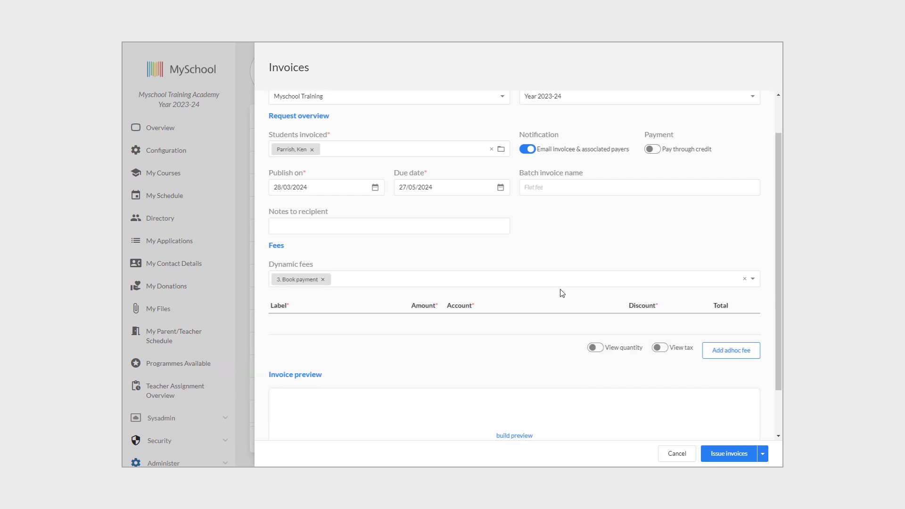
{"action": "left_click", "coordinate": [514, 390]}
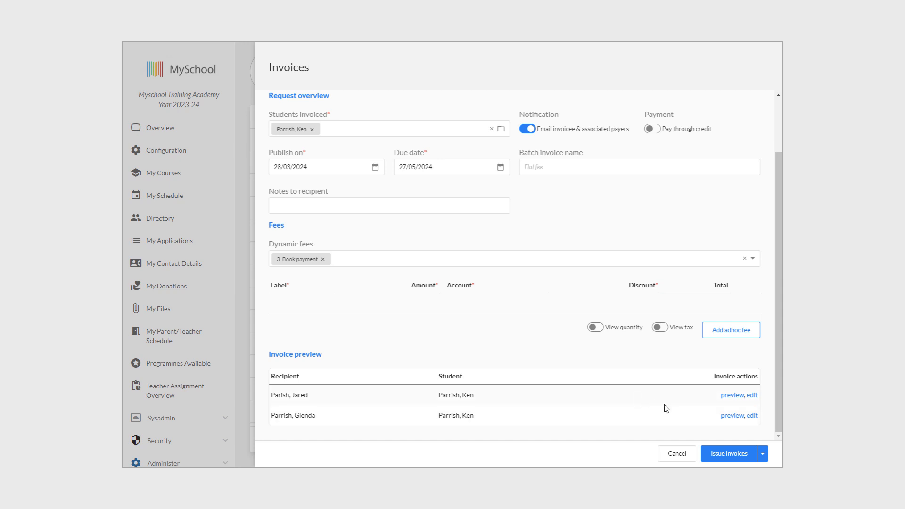
Step: Preview the father's and the mother's invoice documents, checking the recipient details and the total on each
{"action": "left_click", "coordinate": [727, 397]}
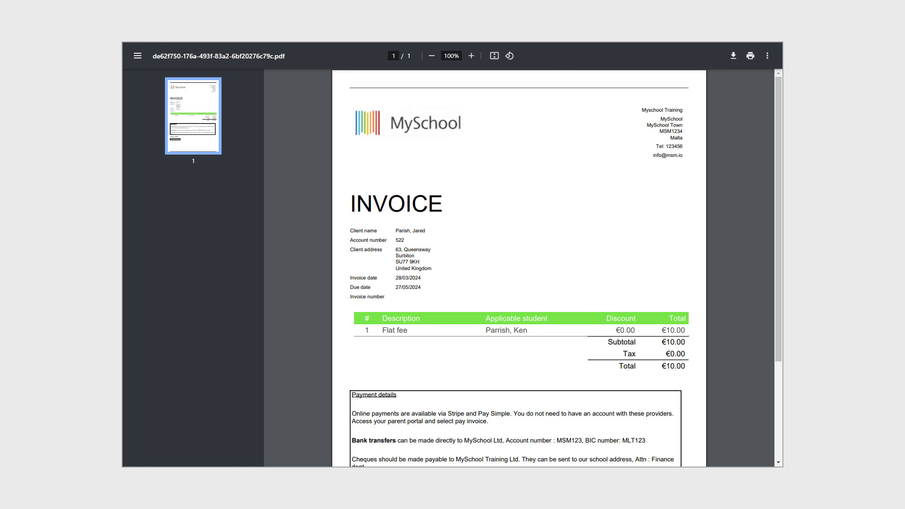
{"action": "key", "text": "ctrl+w"}
{"action": "left_click", "coordinate": [724, 416]}
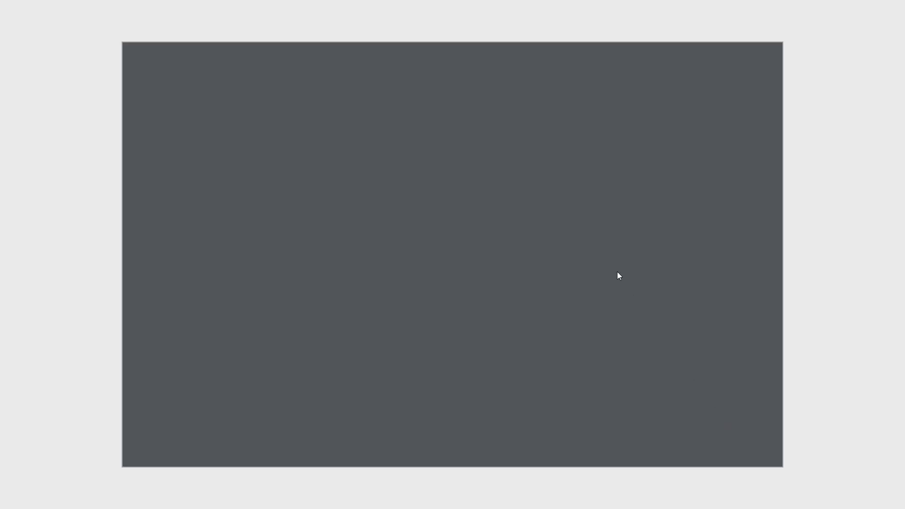
{"action": "scroll", "coordinate": [521, 250], "scroll_direction": "down", "scroll_amount": 2}
{"action": "scroll", "coordinate": [522, 251], "scroll_direction": "up", "scroll_amount": 1}
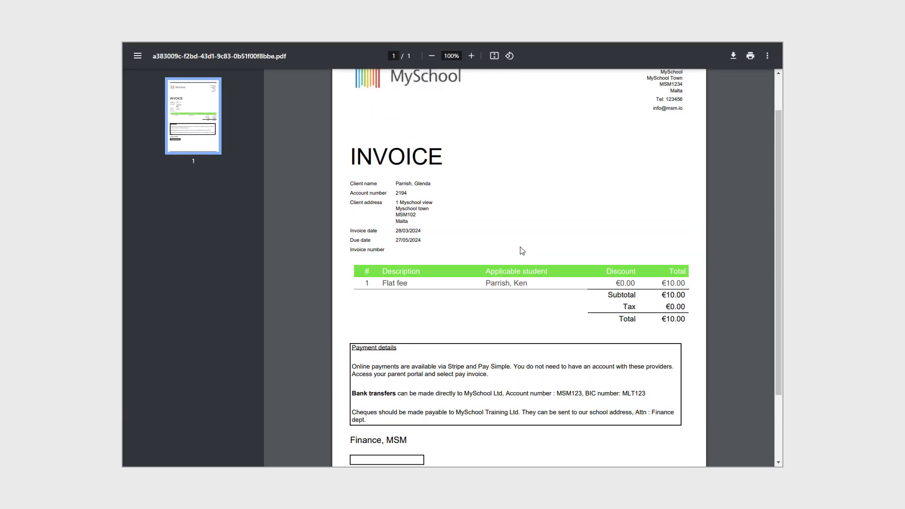
{"action": "scroll", "coordinate": [522, 251], "scroll_direction": "up", "scroll_amount": 1}
{"action": "key", "text": "ctrl+w"}
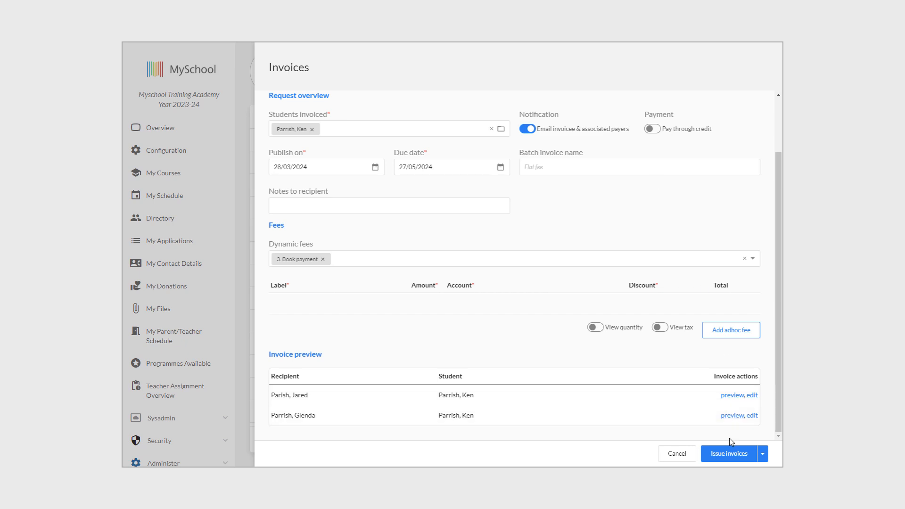
Step: Issue the invoices and check the total balance in the mother's finance record
{"action": "left_click", "coordinate": [726, 456]}
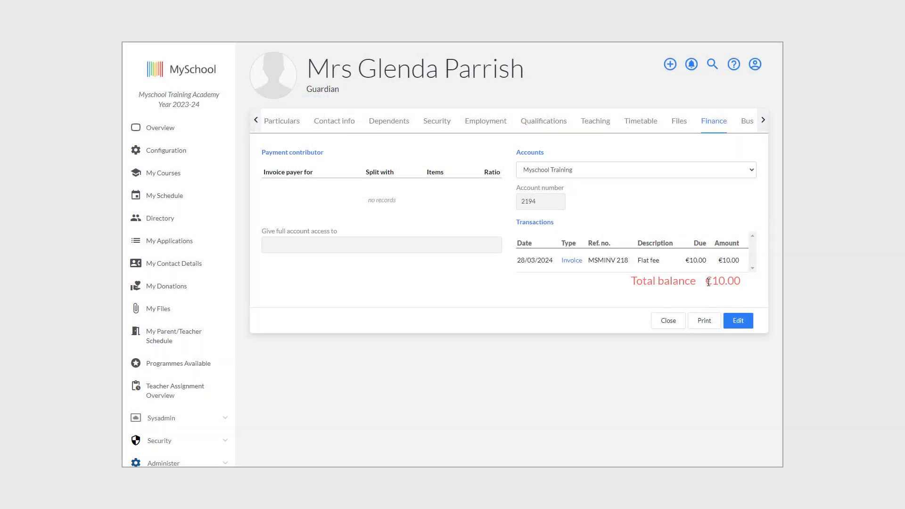
{"action": "left_click_drag", "start_coordinate": [709, 282], "coordinate": [751, 284]}
{"action": "left_click", "coordinate": [514, 290]}
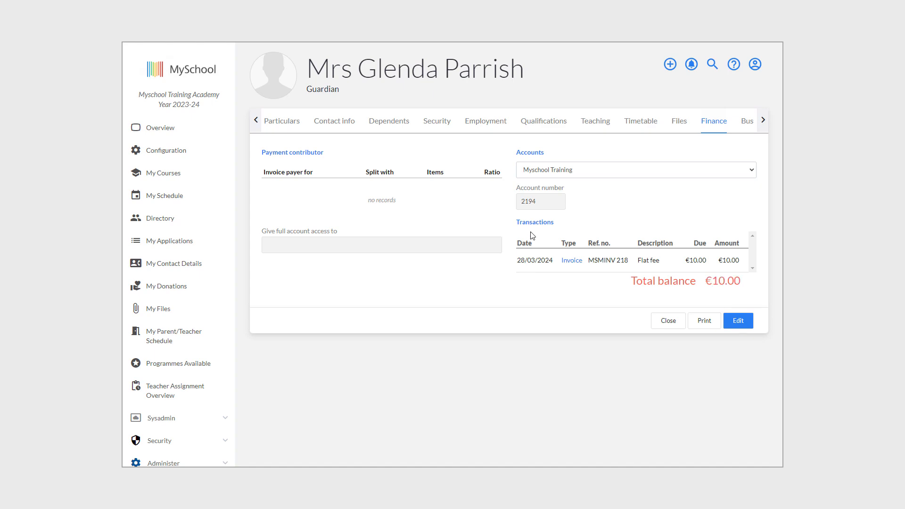